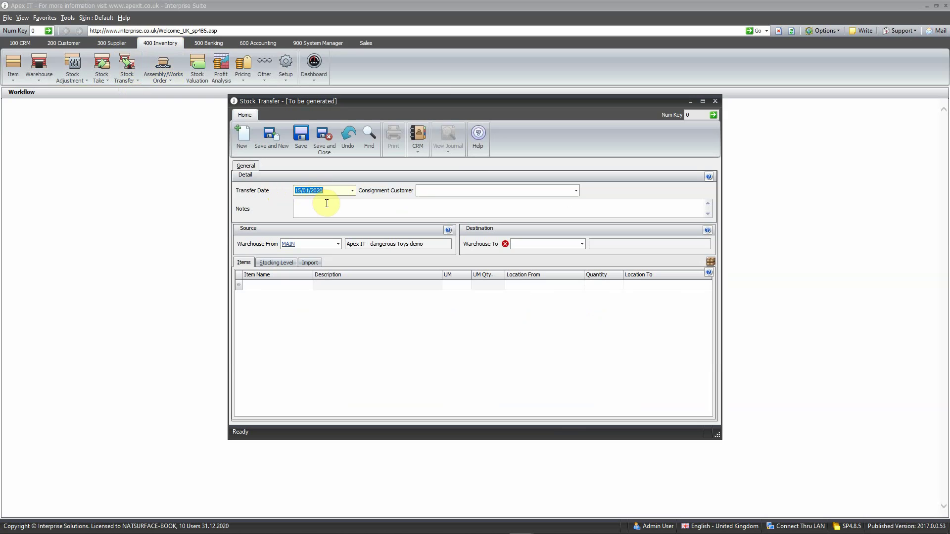
Enter the note "Damaged Stock" on the stock transfer and set the destination warehouse to MAIN
left_click(327, 203)
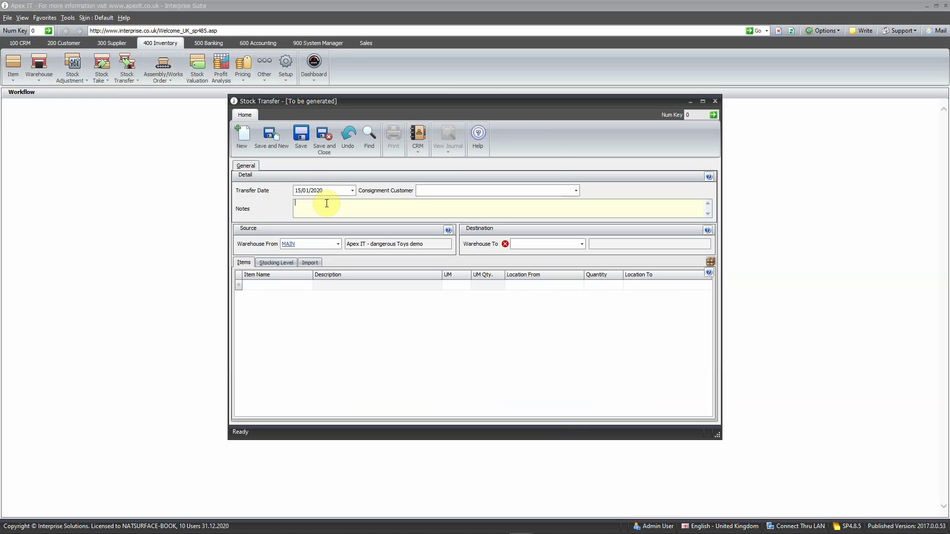
type("Damaged Stock")
key("Tab")
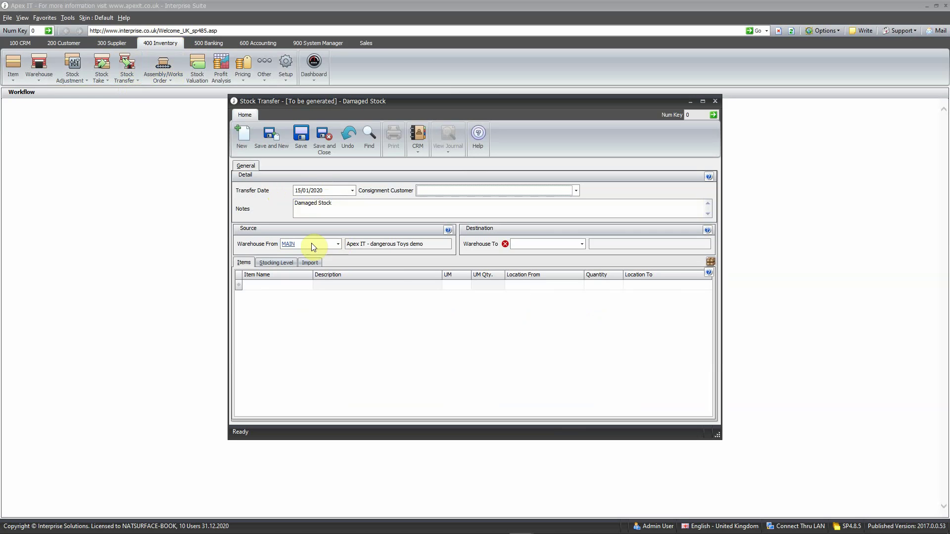
left_click(582, 244)
double_click(536, 295)
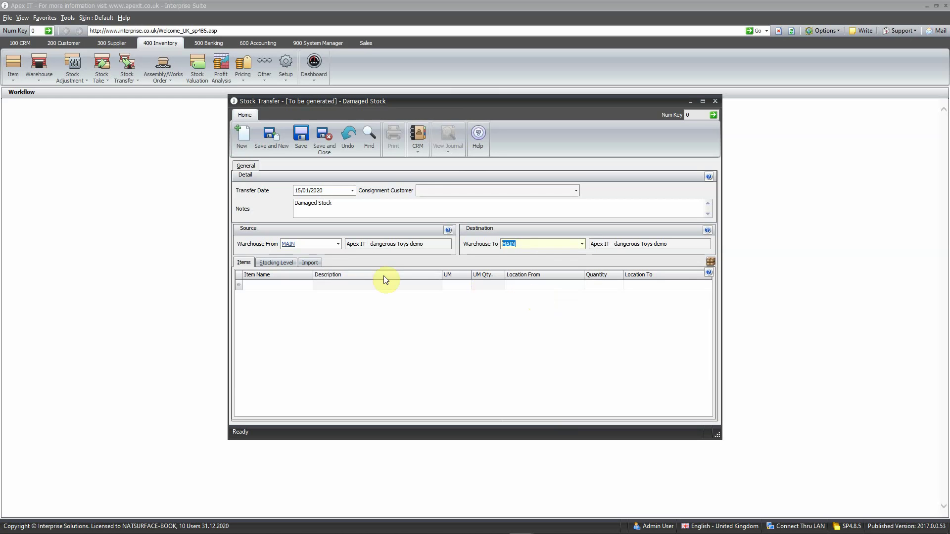
Look up "monit" in the transfer's first item line and add the item MONITOR20
left_click(303, 287)
type("monit")
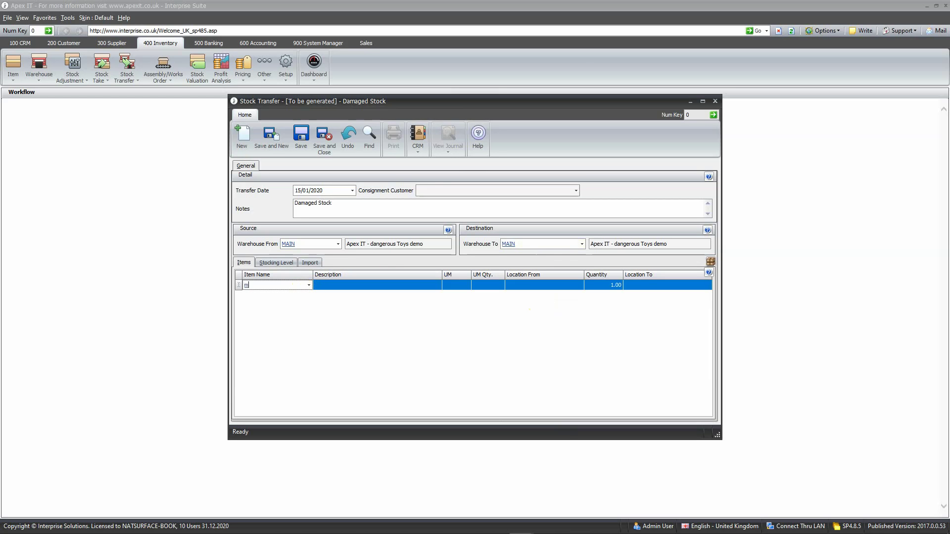
left_click(304, 290)
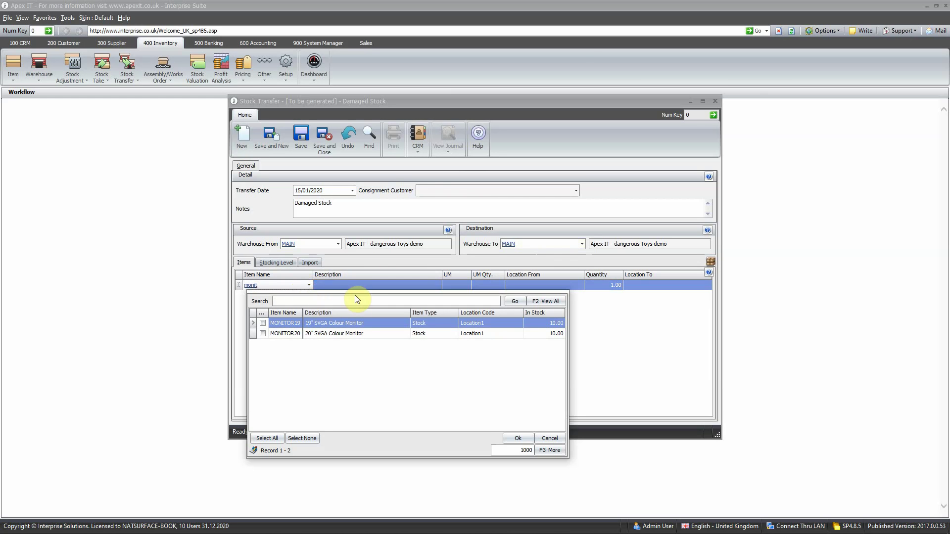
left_click(356, 333)
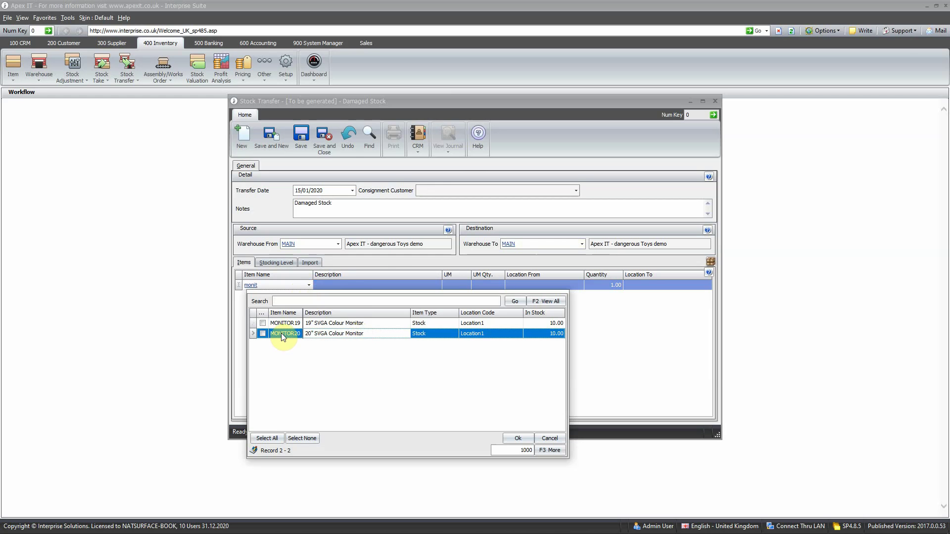
double_click(281, 335)
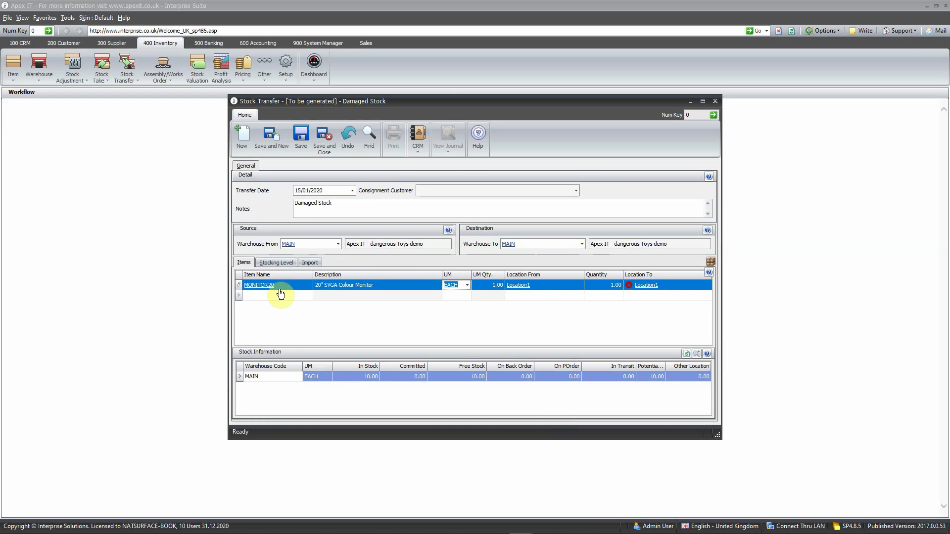
Set the destination location of the MONITOR20 line to Location4, the defective stock location
left_click(527, 286)
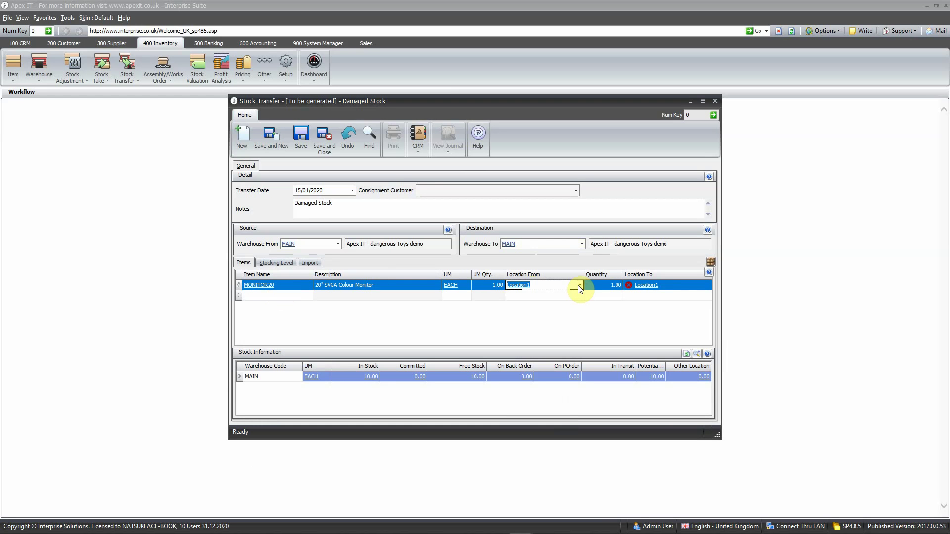
left_click(671, 286)
left_click(709, 286)
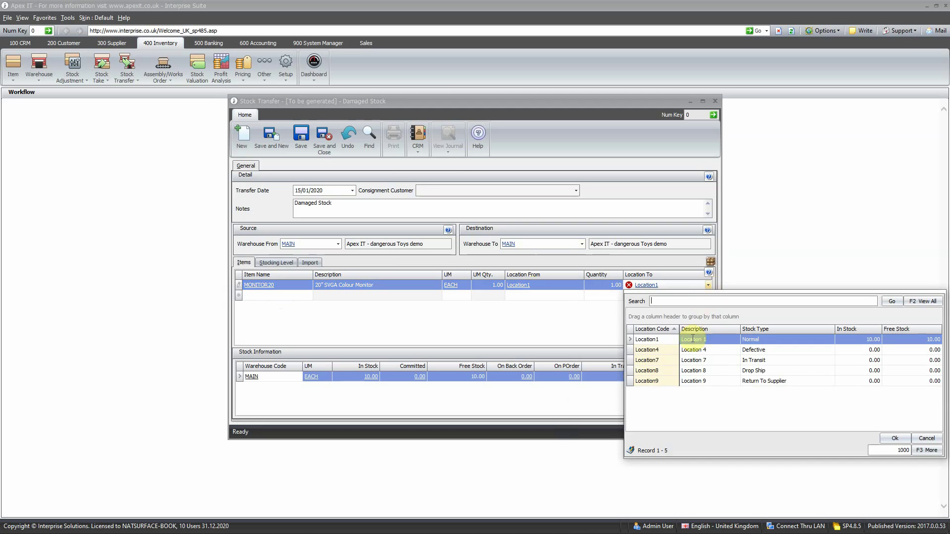
left_click(673, 350)
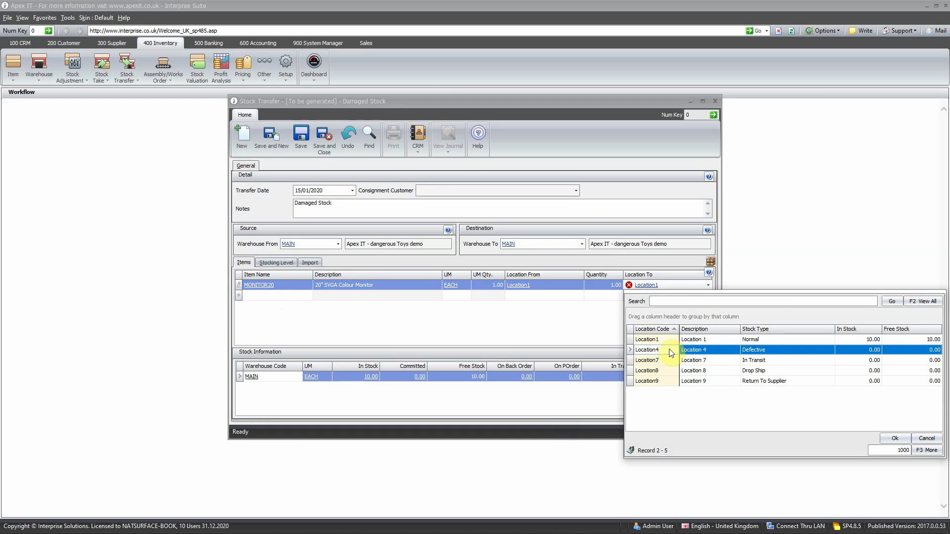
double_click(669, 349)
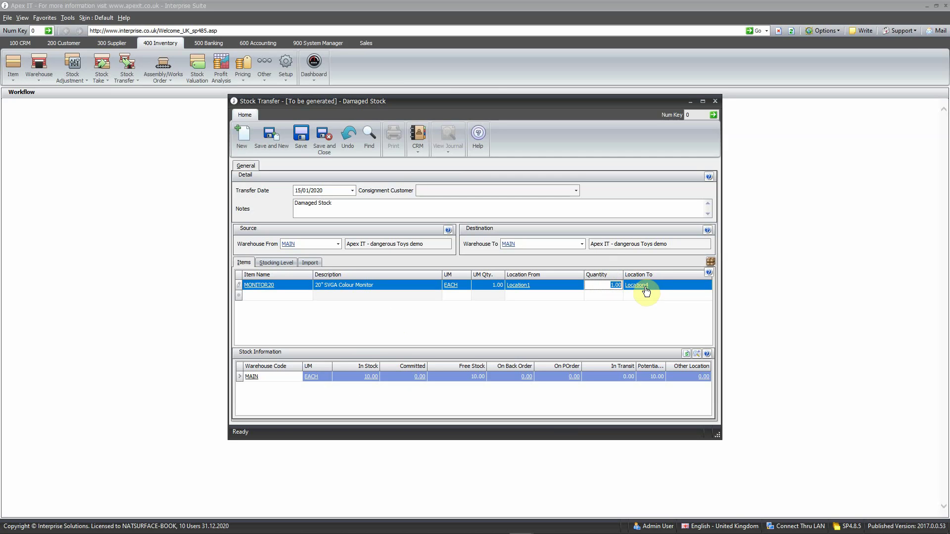
Extend the transfer note to "Damaged Stock - Screen cracked" and save the stock transfer
left_click(417, 208)
type("- ")
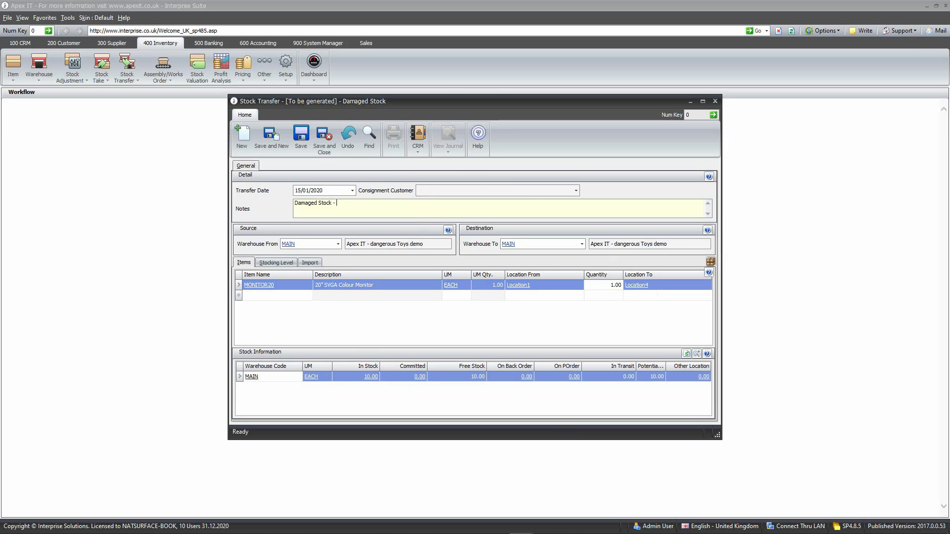
type("Screen cracked")
left_click(300, 145)
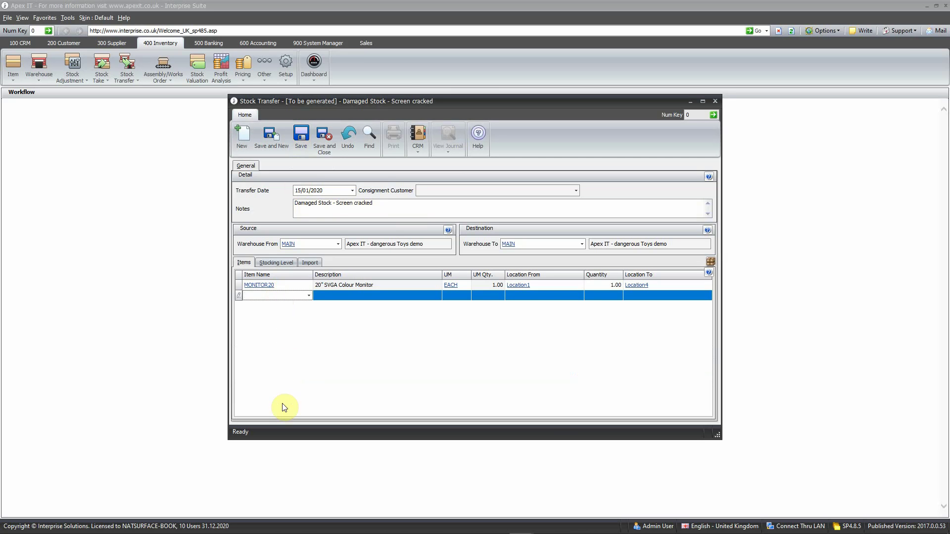
left_click(282, 287)
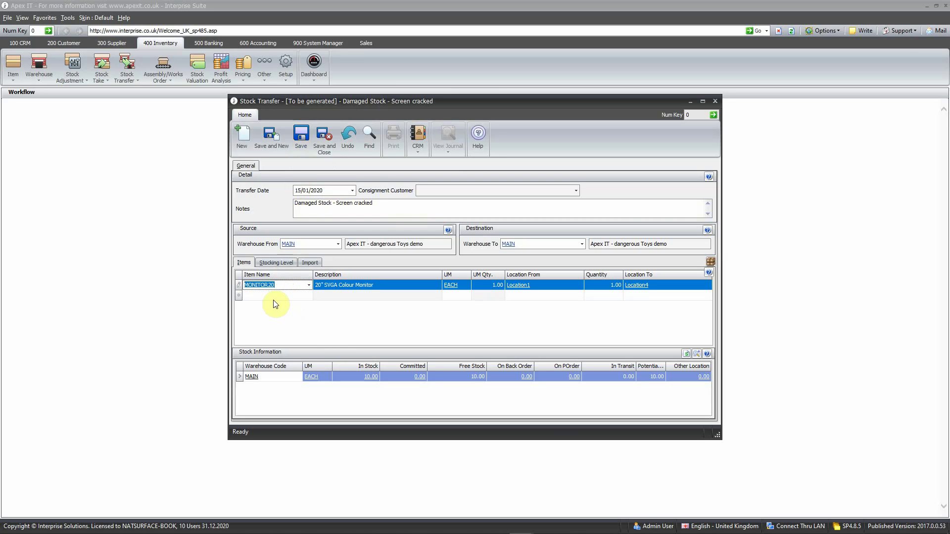
left_click(301, 137)
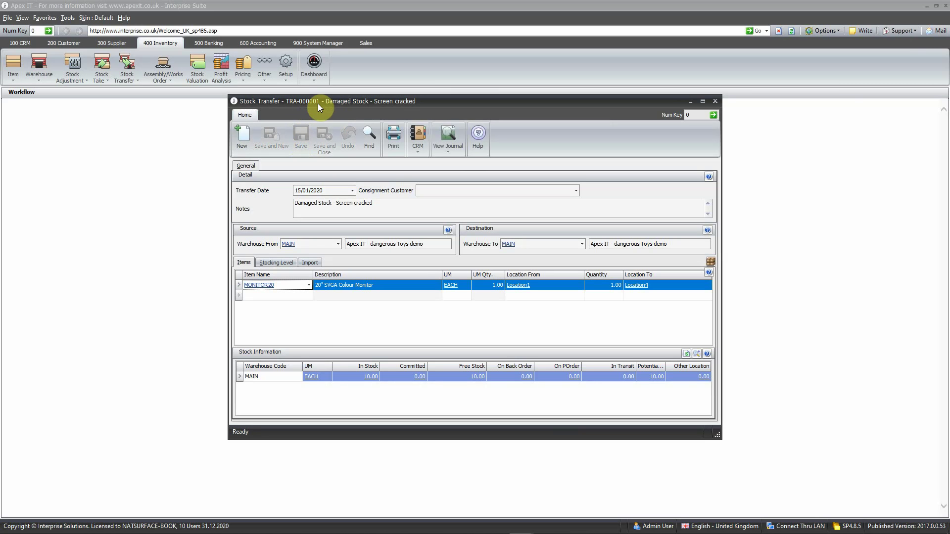
Examine the adjustment-in and adjustment-out journals of the saved transfer, closing each one after viewing
left_click(445, 152)
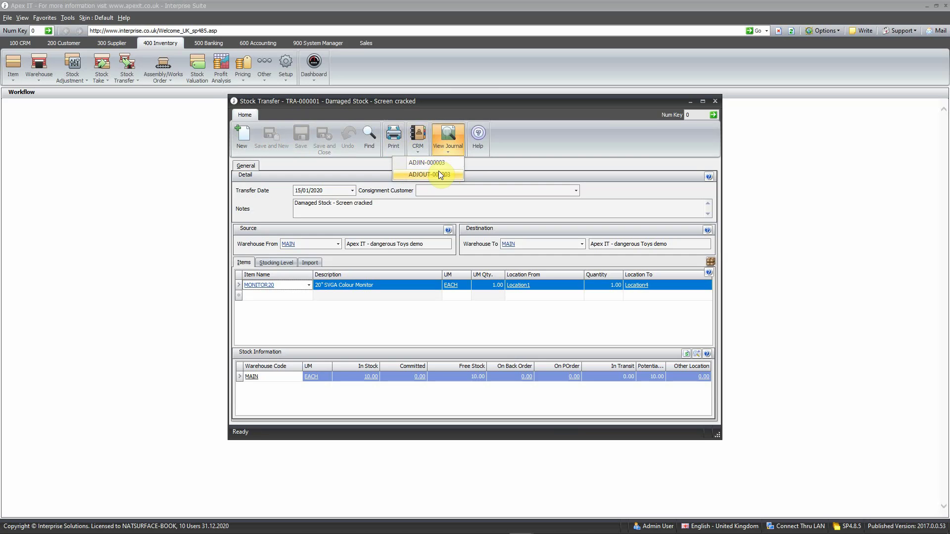
left_click(441, 165)
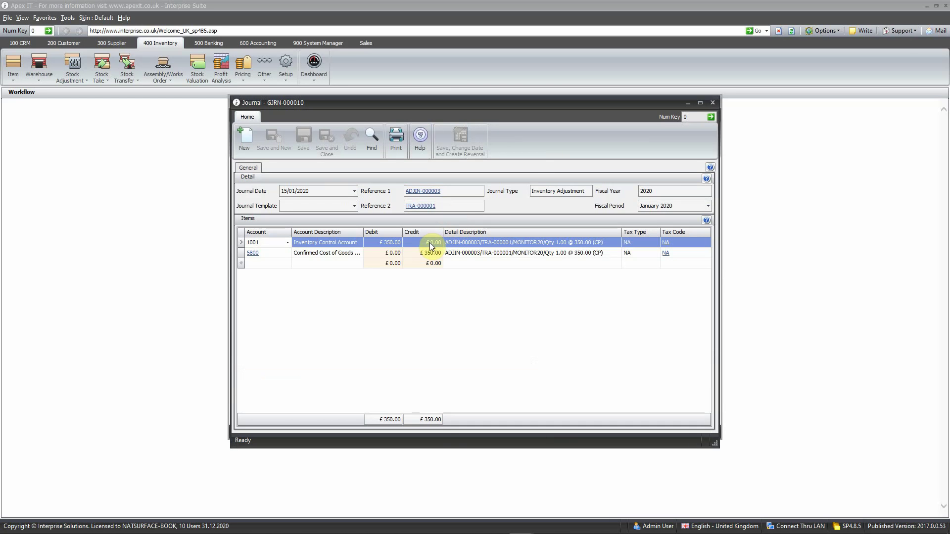
left_click(712, 102)
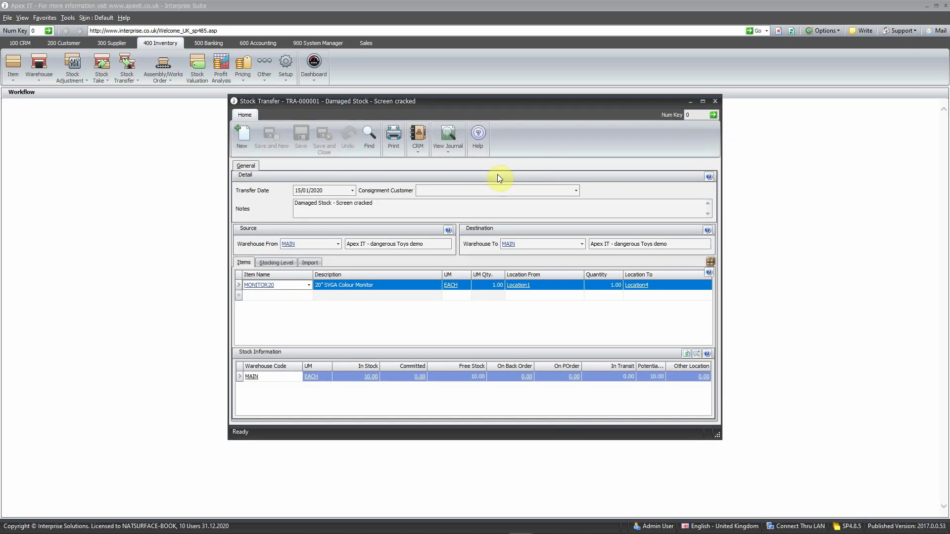
left_click(454, 152)
left_click(452, 177)
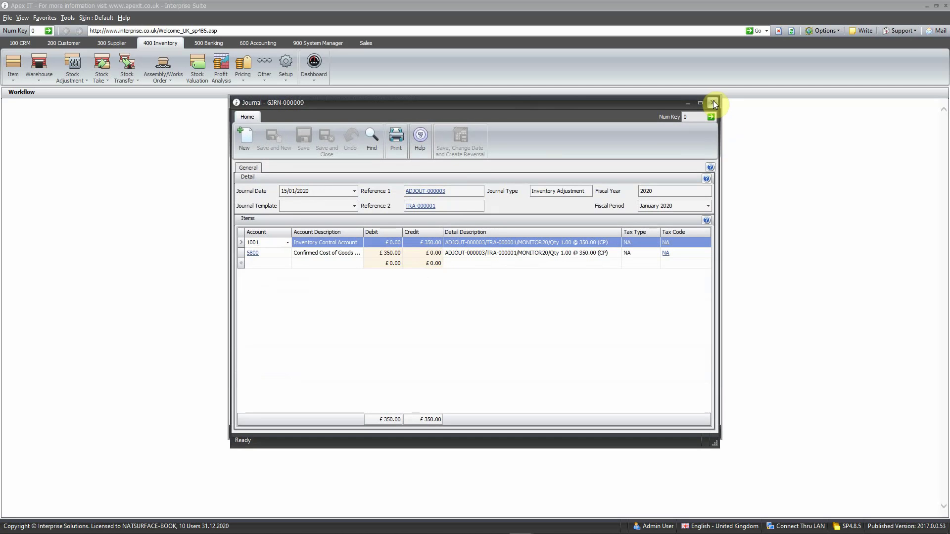
left_click(713, 103)
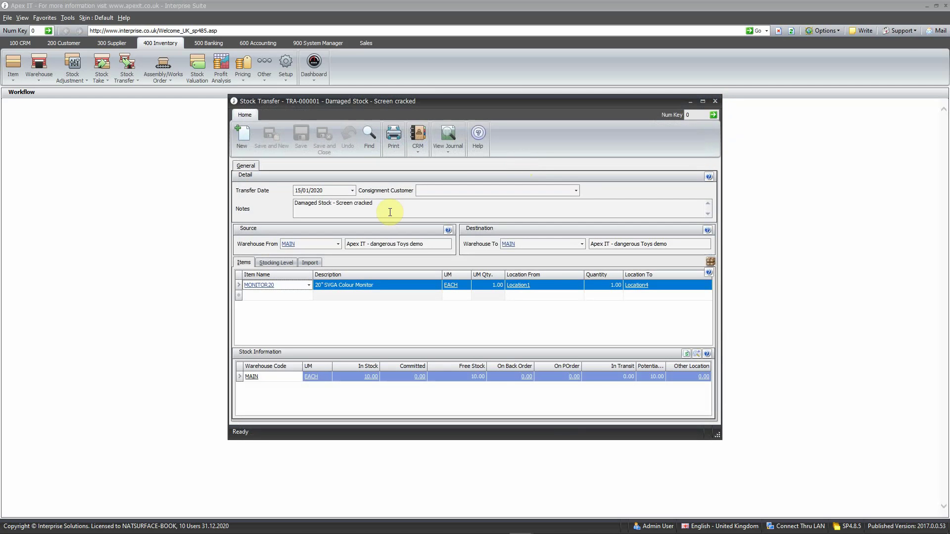
Open the MONITOR20 item record and examine the locations in its inventory ledger transactions
left_click(264, 285)
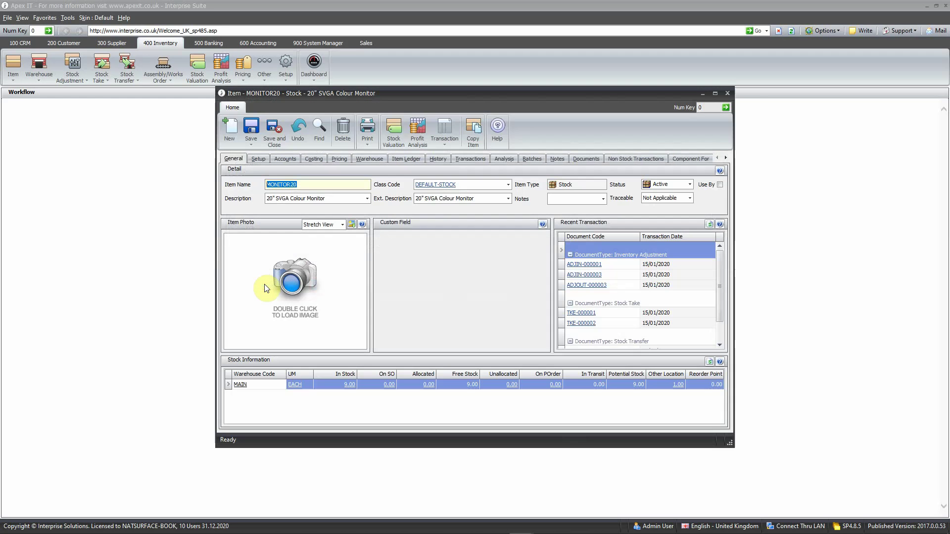
left_click(485, 162)
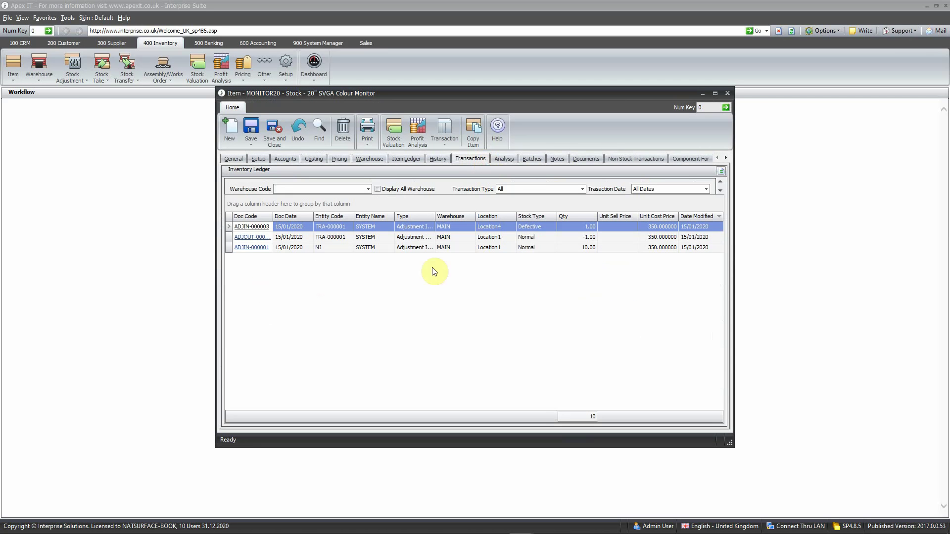
left_click(507, 237)
left_click(508, 227)
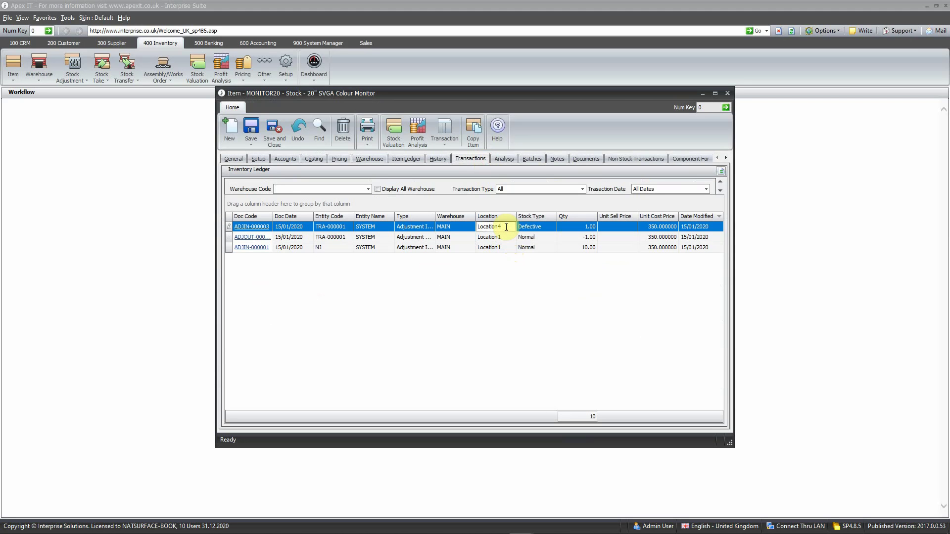
Check MONITOR20's in-stock and other-location quantities, including the location stock count, and close the item and stock transfer
left_click(233, 158)
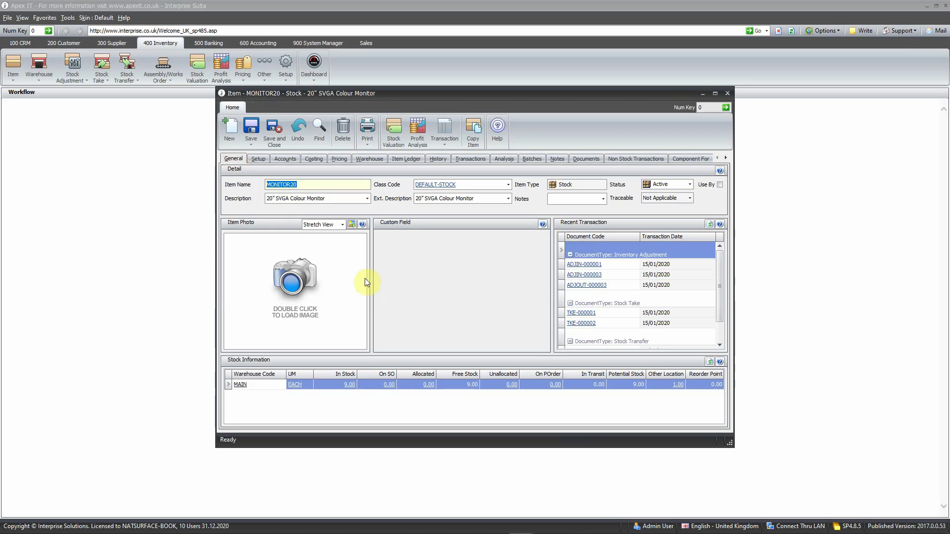
left_click(358, 388)
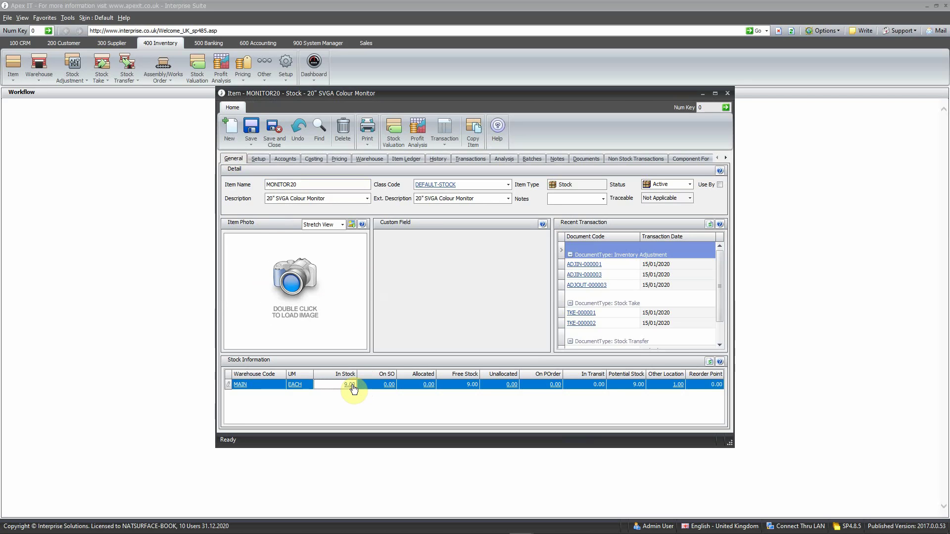
left_click(683, 389)
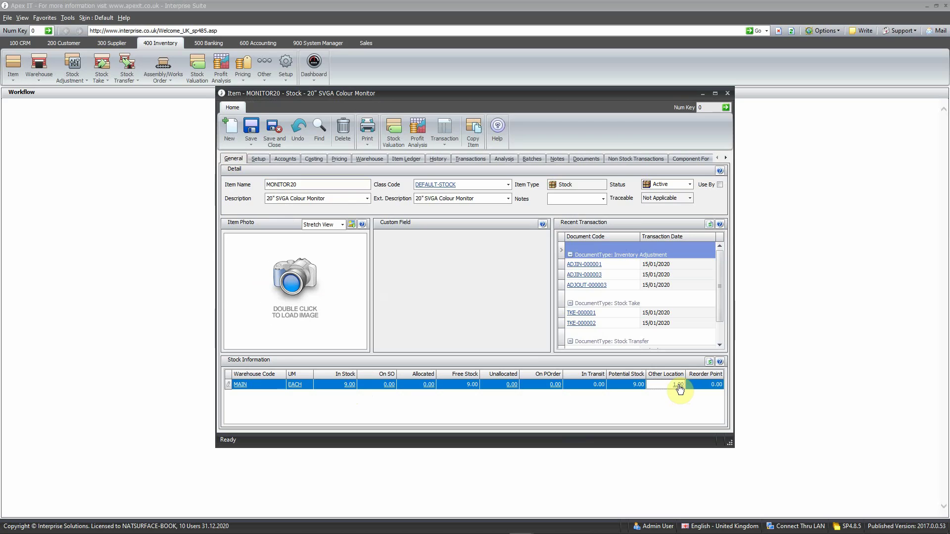
left_click(679, 385)
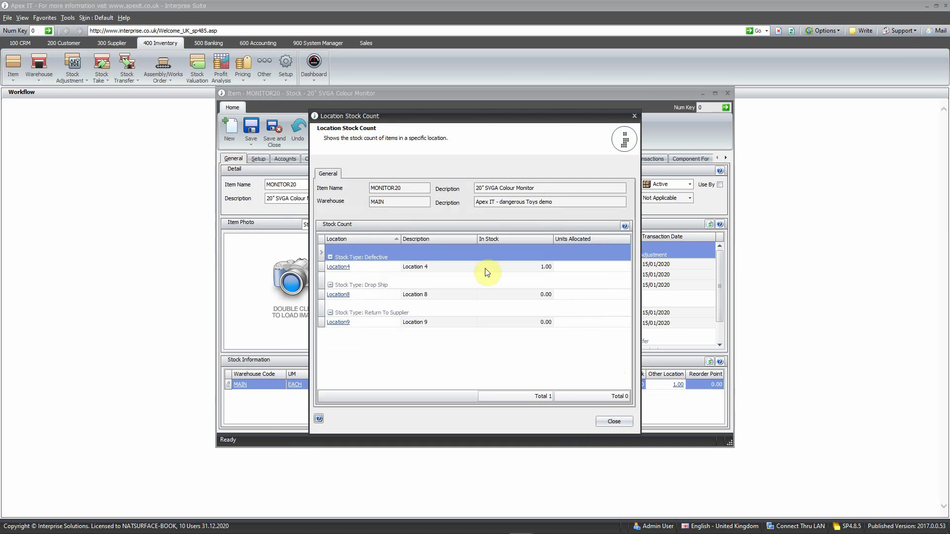
left_click(613, 421)
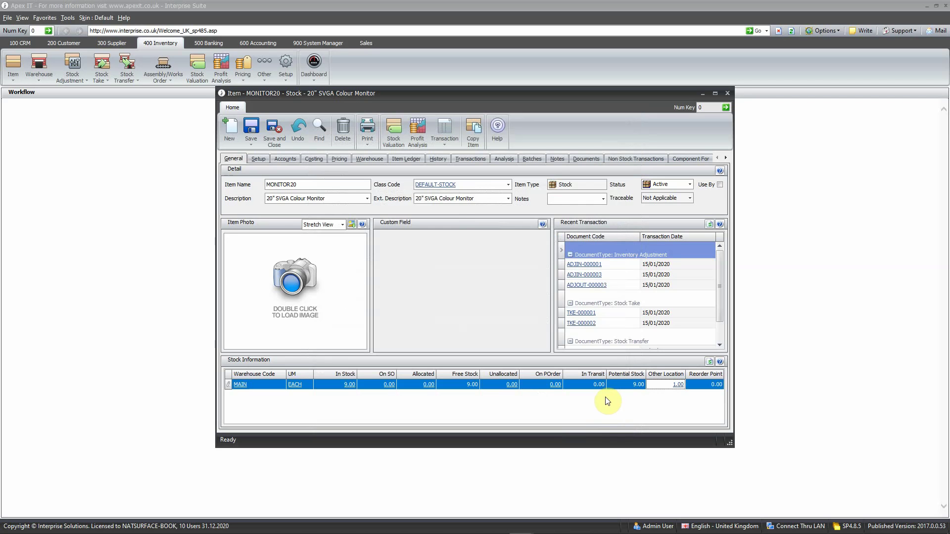
left_click(728, 94)
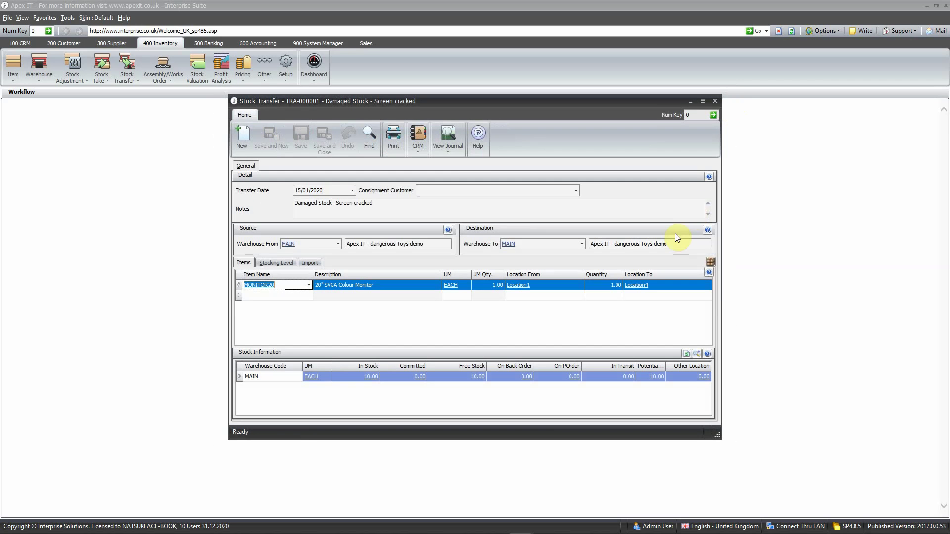
left_click(718, 103)
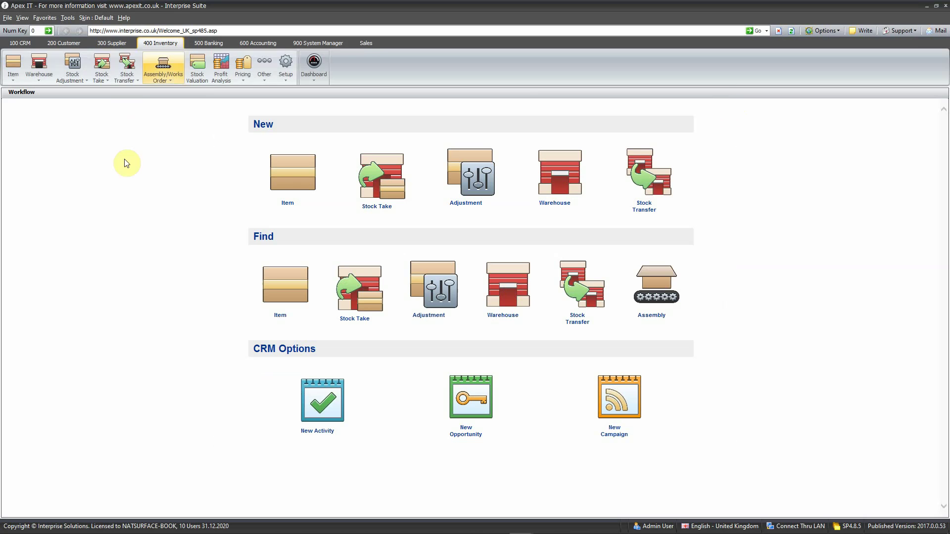
Start a new stock transfer with MAIN as the destination warehouse and a blank item line
left_click(127, 69)
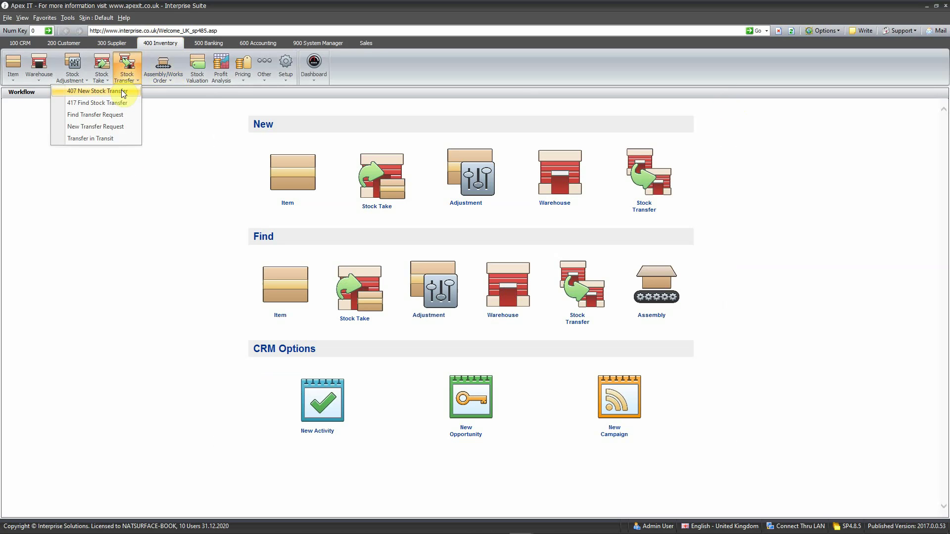
left_click(122, 93)
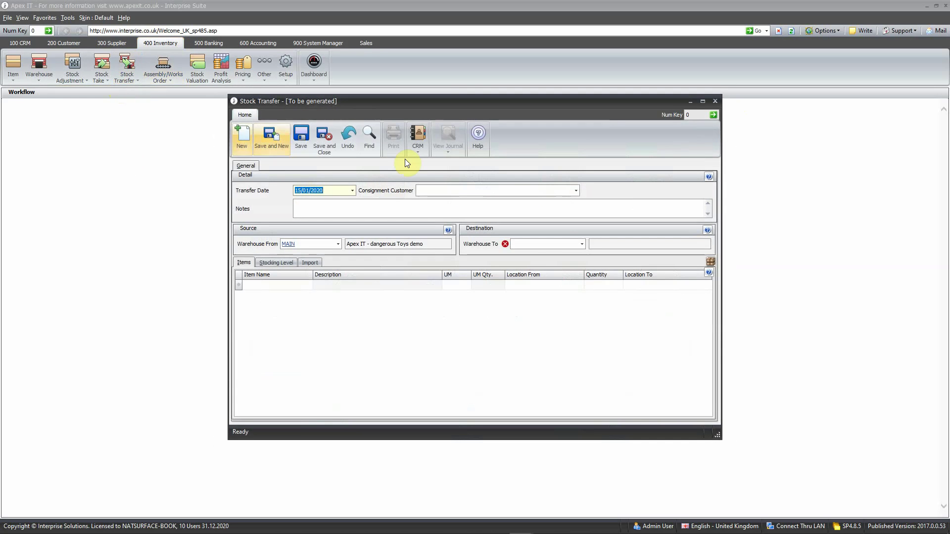
left_click(423, 204)
left_click(536, 244)
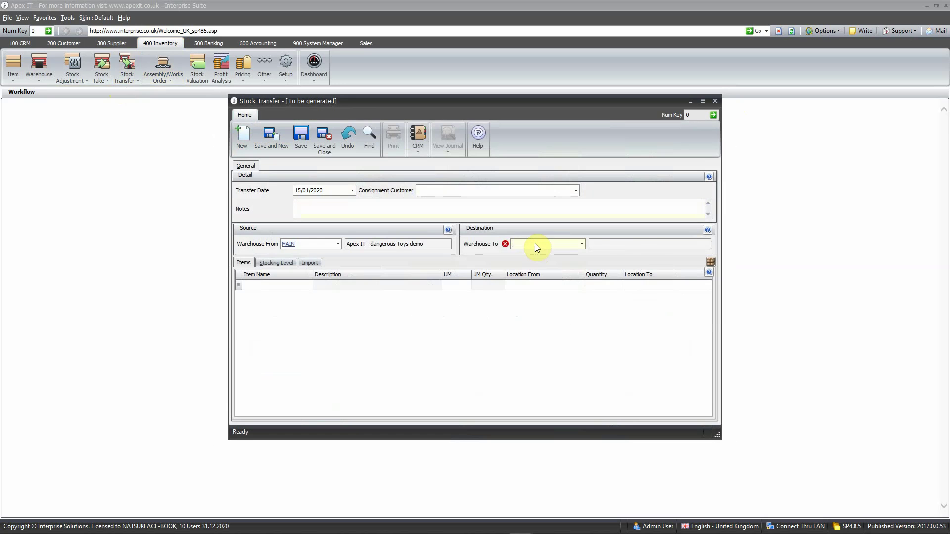
type("ma")
key("Tab")
left_click(306, 290)
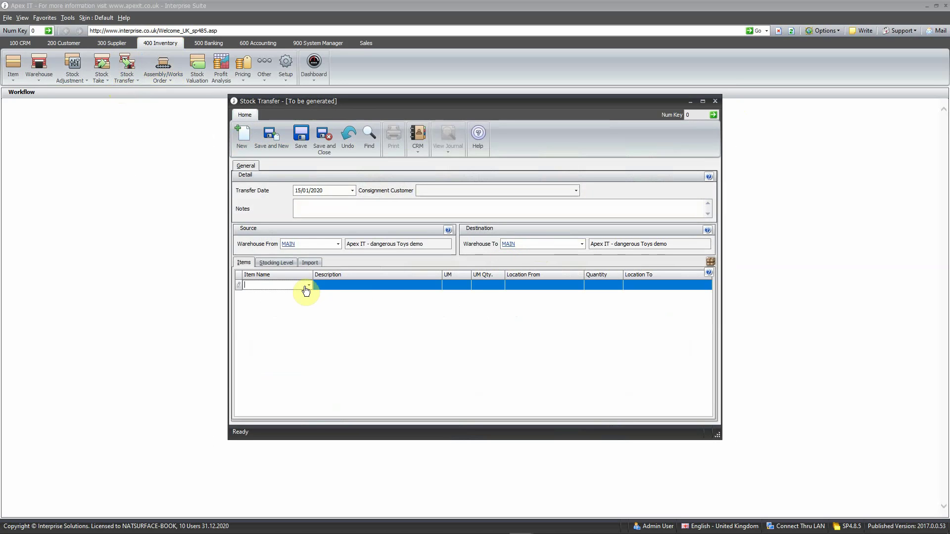
View the item import options of the new stock transfer, discard the transfer and close it
left_click(316, 262)
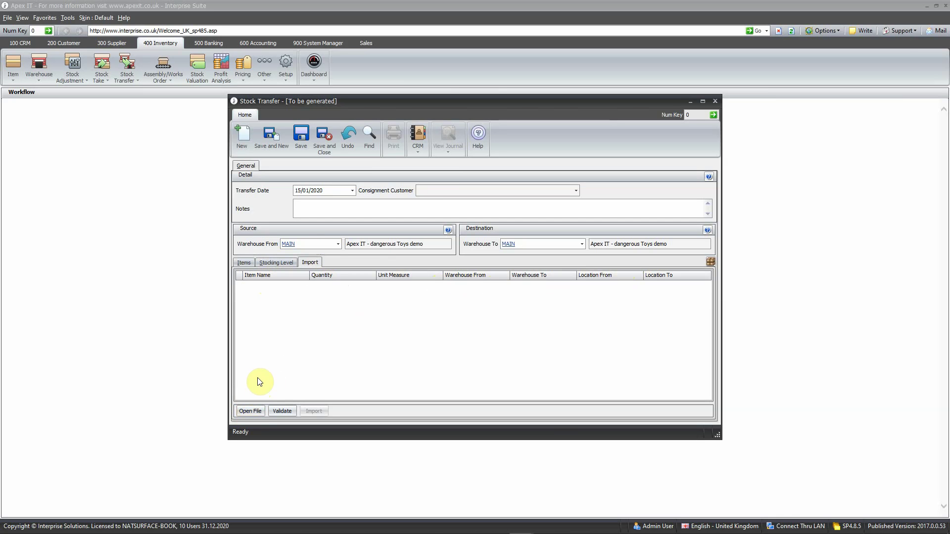
left_click(352, 140)
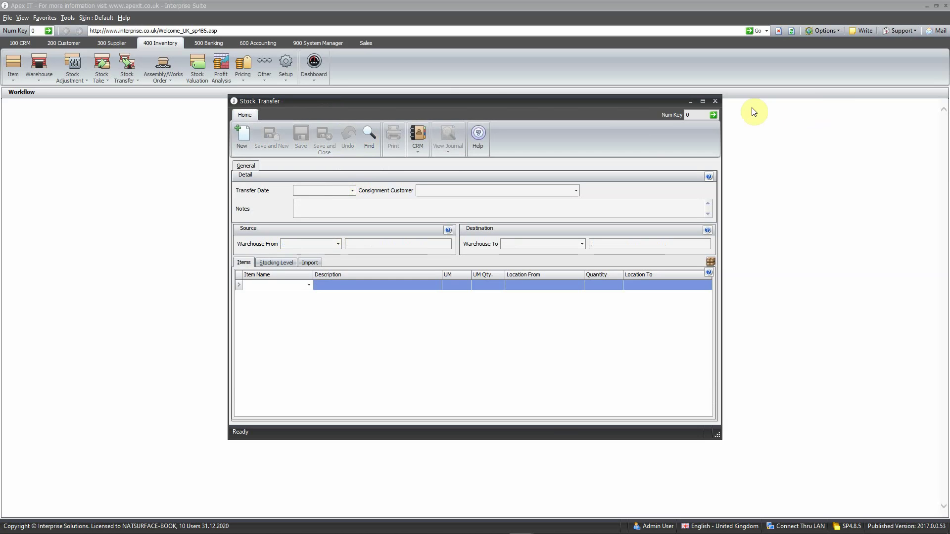
left_click(715, 102)
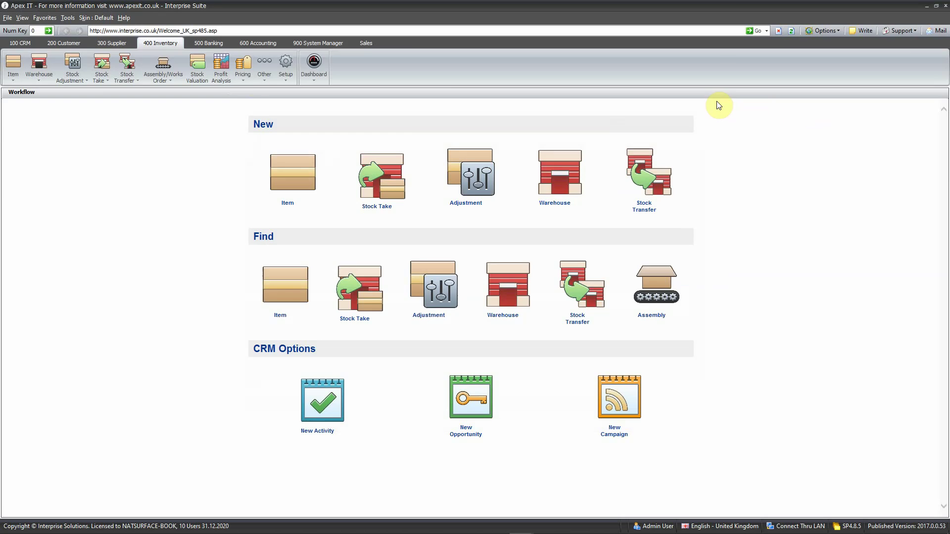